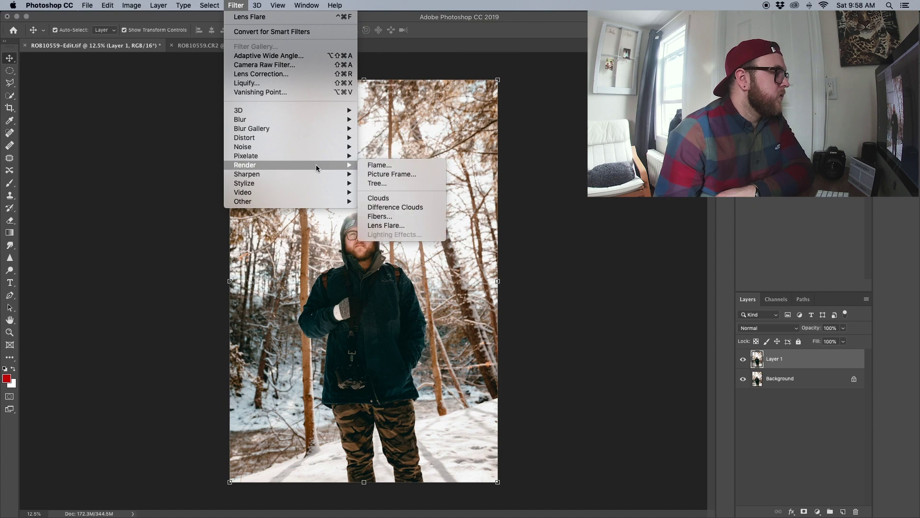
# Render a 105mm Prime lens flare at 111% brightness on Layer 1, centred in the bright sky beside the man's head.
pyautogui.click(393, 229)
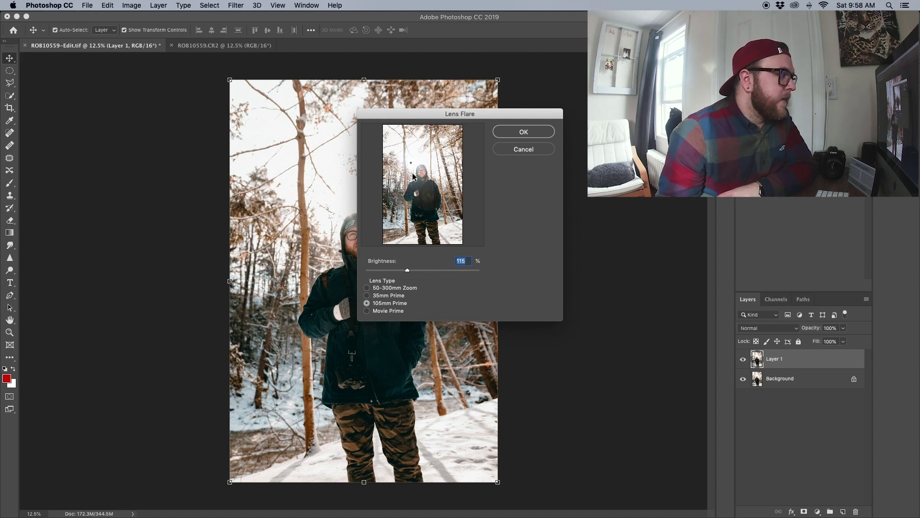
pyautogui.moveTo(411, 165)
pyautogui.mouseDown()
pyautogui.moveTo(396, 162)
pyautogui.moveTo(420, 171)
pyautogui.moveTo(385, 148)
pyautogui.moveTo(400, 181)
pyautogui.moveTo(417, 172)
pyautogui.moveTo(404, 157)
pyautogui.moveTo(410, 164)
pyautogui.mouseUp()
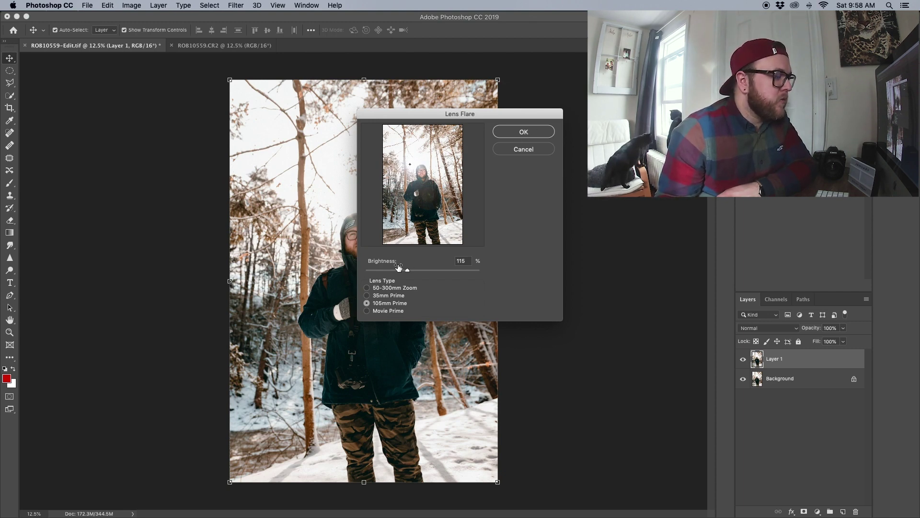
pyautogui.moveTo(407, 271)
pyautogui.mouseDown()
pyautogui.moveTo(363, 268)
pyautogui.moveTo(407, 273)
pyautogui.mouseUp()
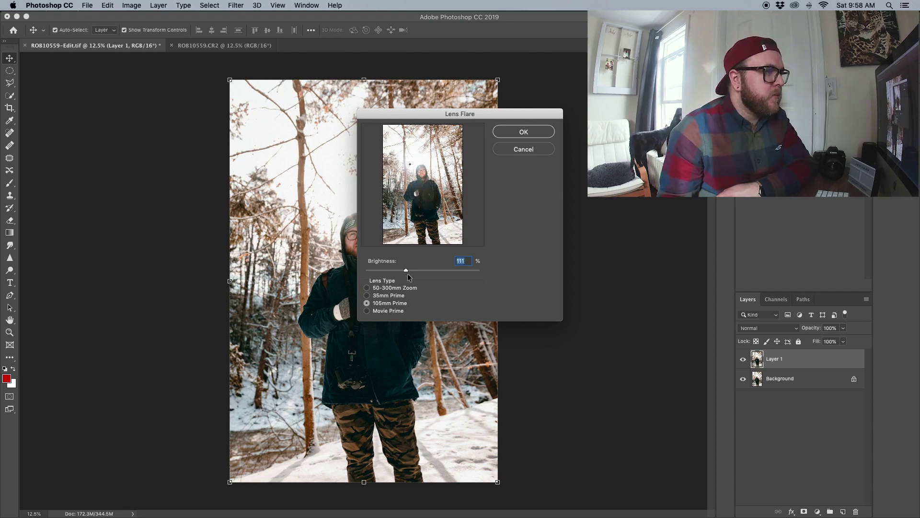
pyautogui.click(536, 135)
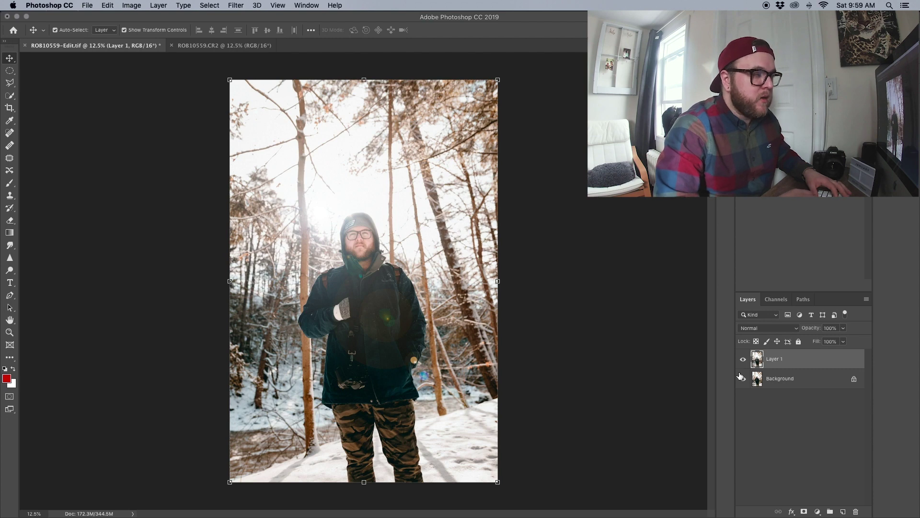
# Duplicate the lens flare layer.
pyautogui.press('super+j')
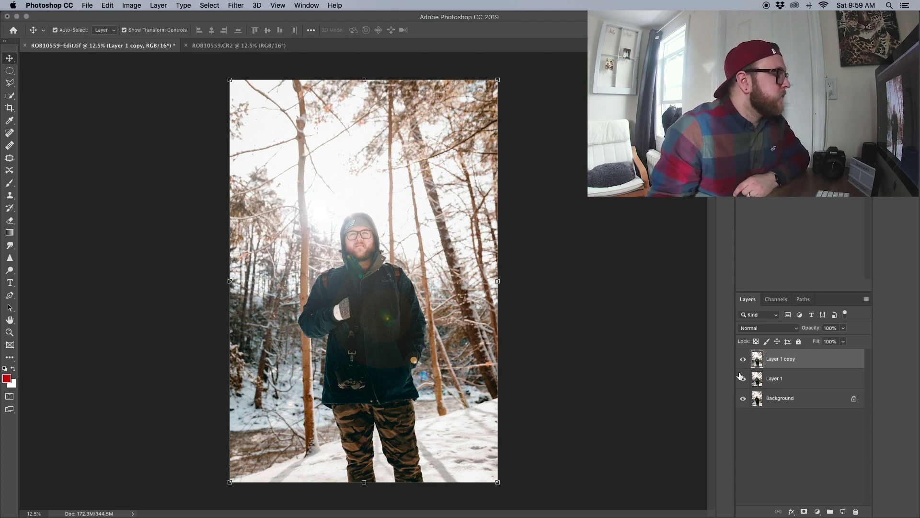
pyautogui.click(235, 5)
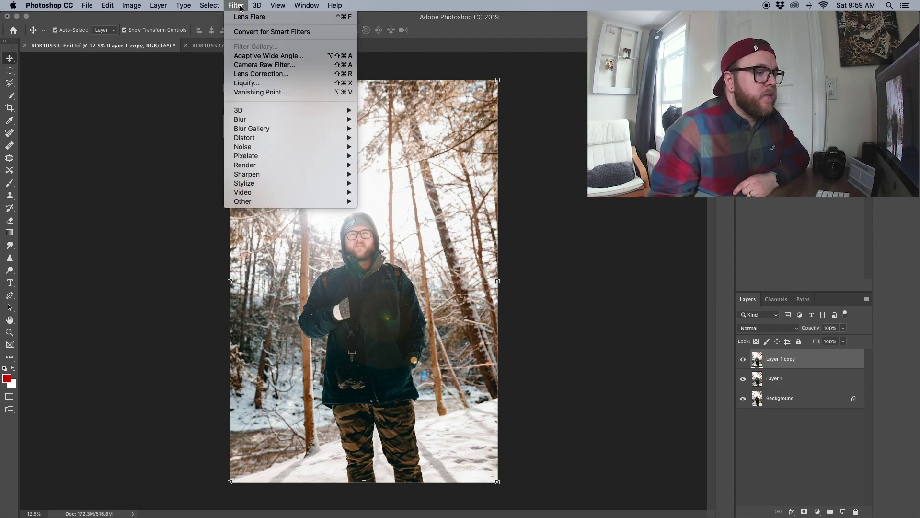
pyautogui.moveTo(257, 6)
pyautogui.press('Escape')
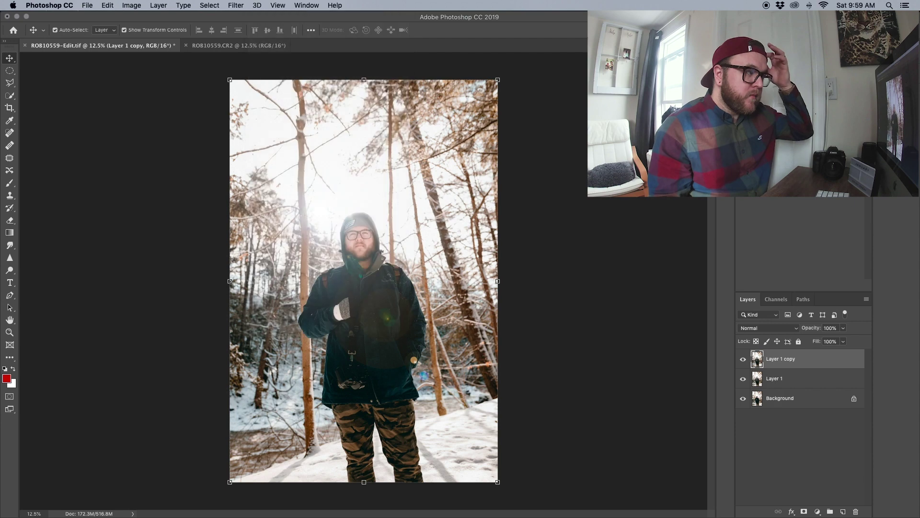
# Add a new layer above the duplicate and fill it with black in Normal mode at 100% opacity.
pyautogui.click(843, 511)
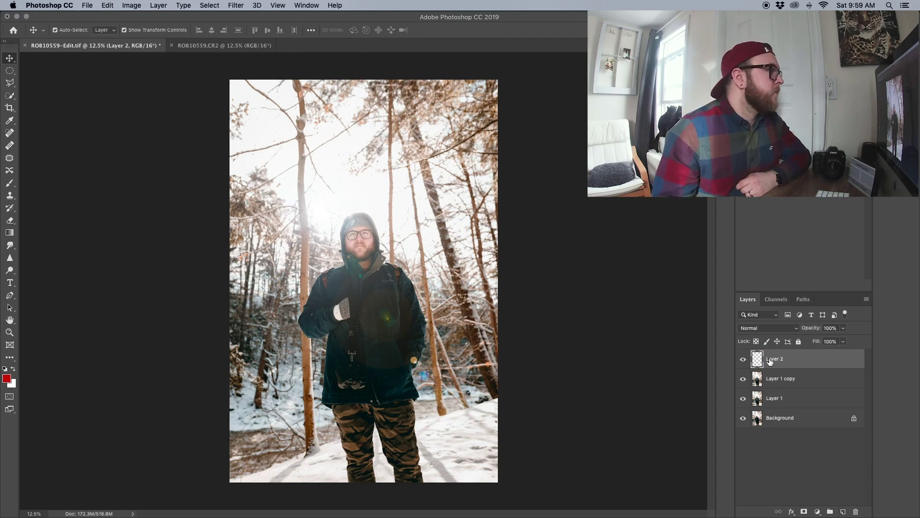
pyautogui.click(107, 6)
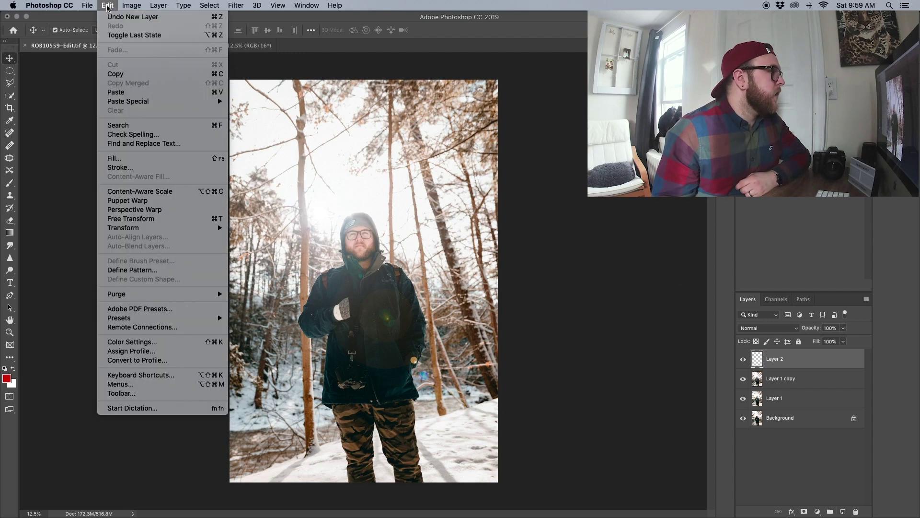
pyautogui.moveTo(85, 3)
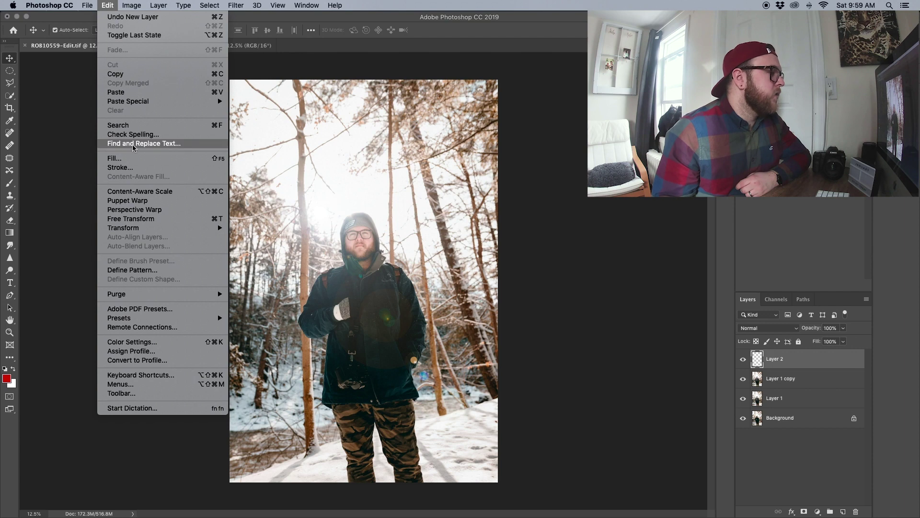
pyautogui.click(125, 162)
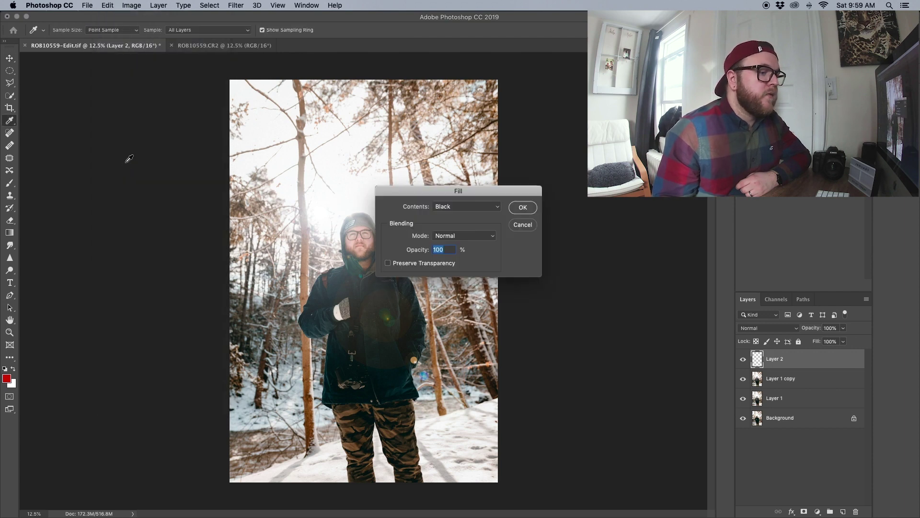
pyautogui.click(521, 207)
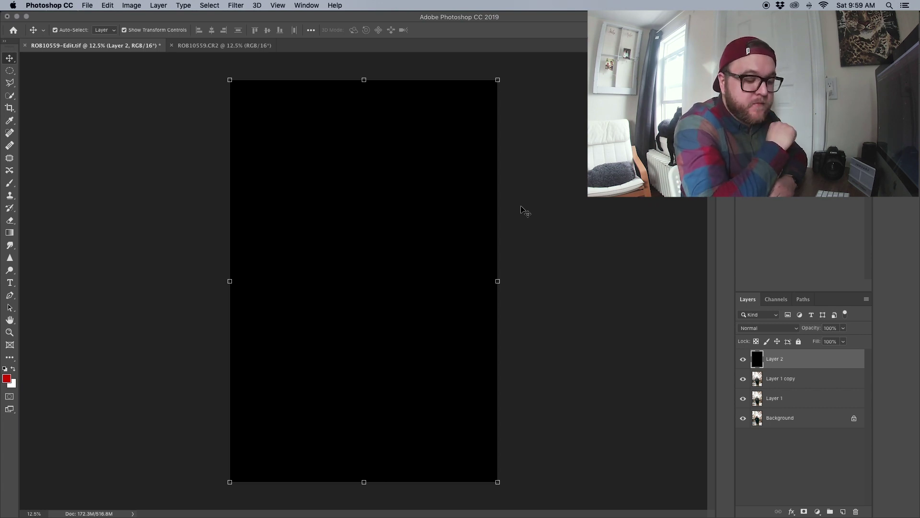
# Create a new layer above the black fill and paint scattered red brush strokes and dots across the whole canvas.
pyautogui.click(558, 212)
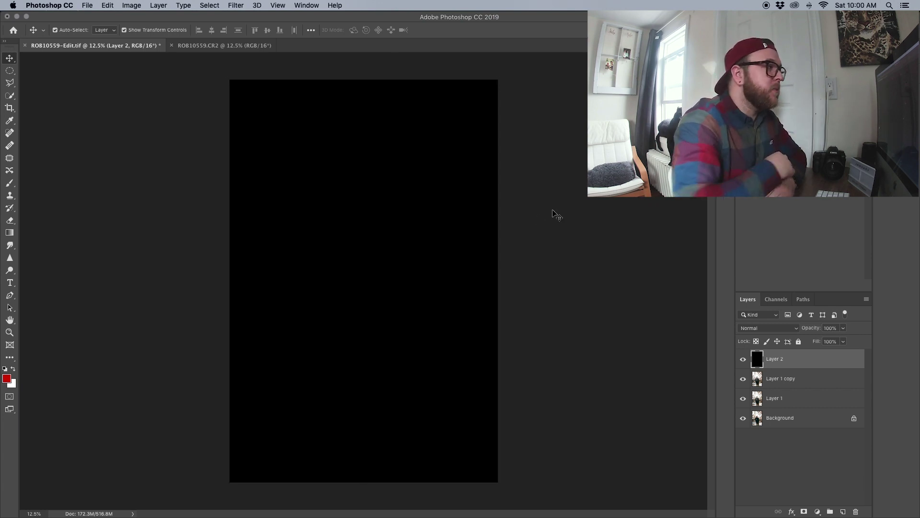
pyautogui.click(787, 364)
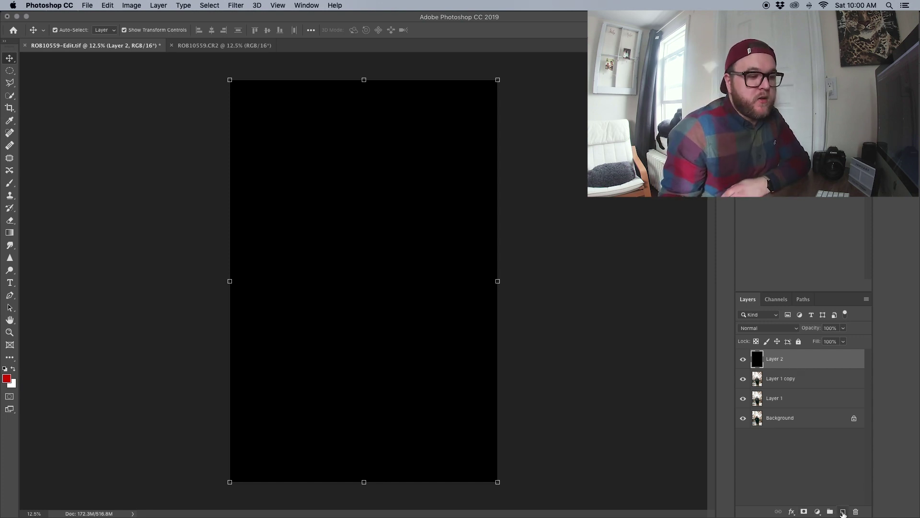
pyautogui.click(843, 512)
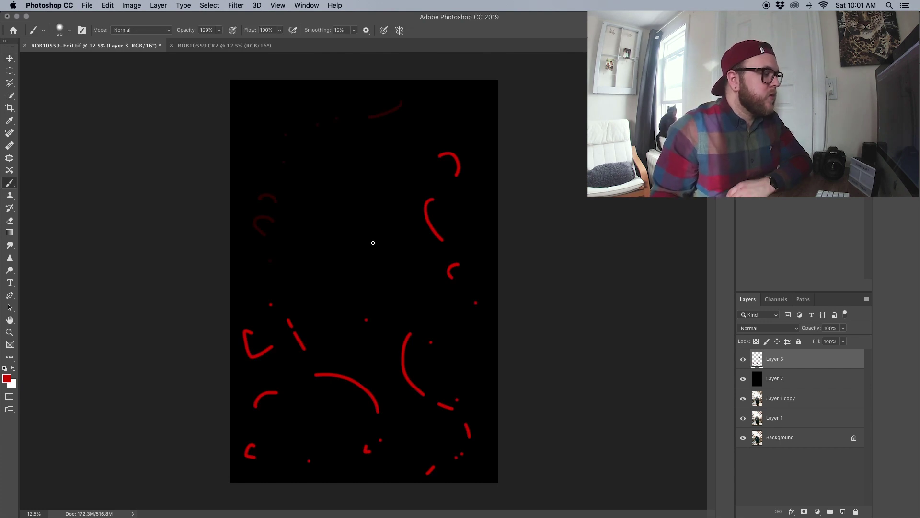
pyautogui.moveTo(373, 243); pyautogui.dragTo(369, 234)
pyautogui.moveTo(295, 106)
pyautogui.mouseDown()
pyautogui.moveTo(311, 117)
pyautogui.moveTo(376, 118)
pyautogui.mouseUp()
pyautogui.moveTo(402, 90); pyautogui.dragTo(424, 96)
pyautogui.moveTo(471, 103); pyautogui.dragTo(491, 165)
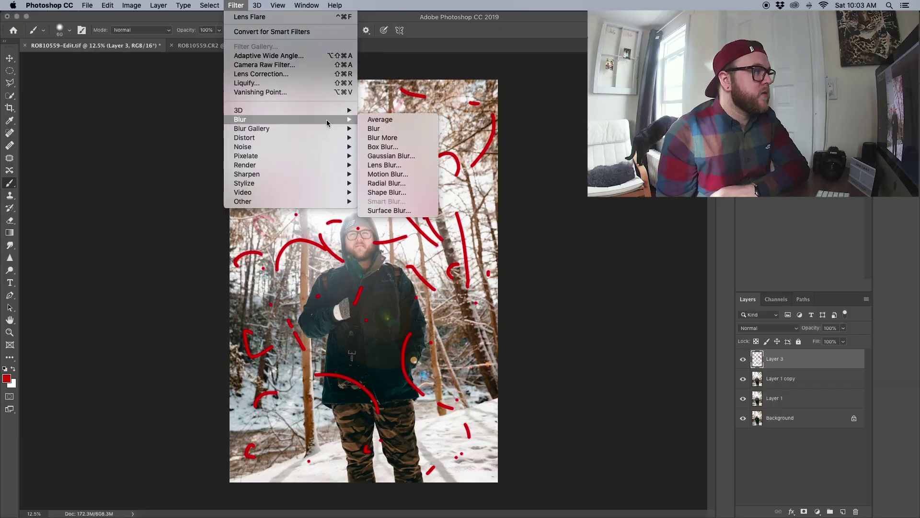
# Apply a Radial Blur to the red strokes with amount 88, Zoom method and Good quality.
pyautogui.click(409, 183)
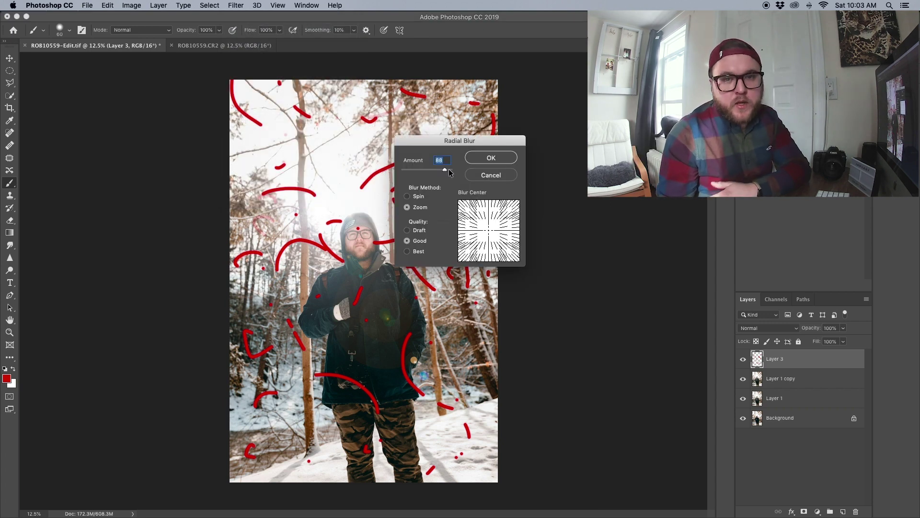
pyautogui.moveTo(445, 169); pyautogui.dragTo(481, 176)
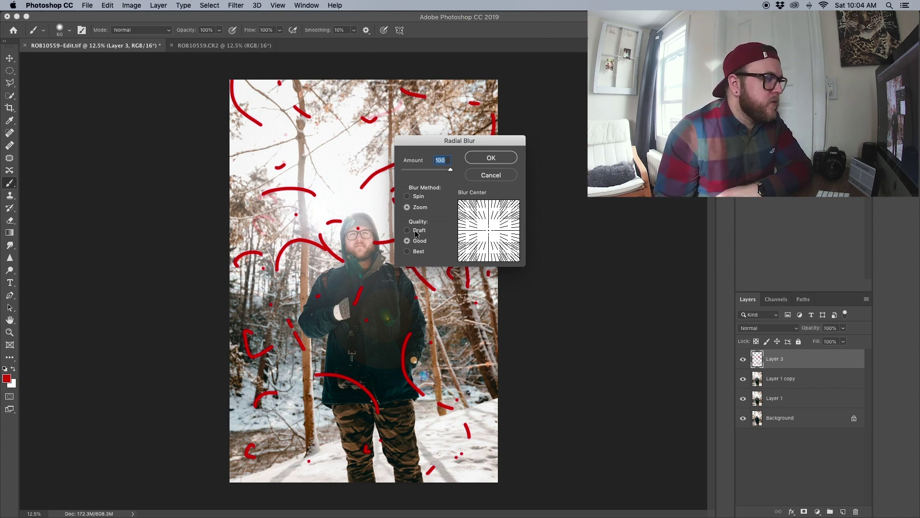
pyautogui.moveTo(443, 172); pyautogui.dragTo(444, 170)
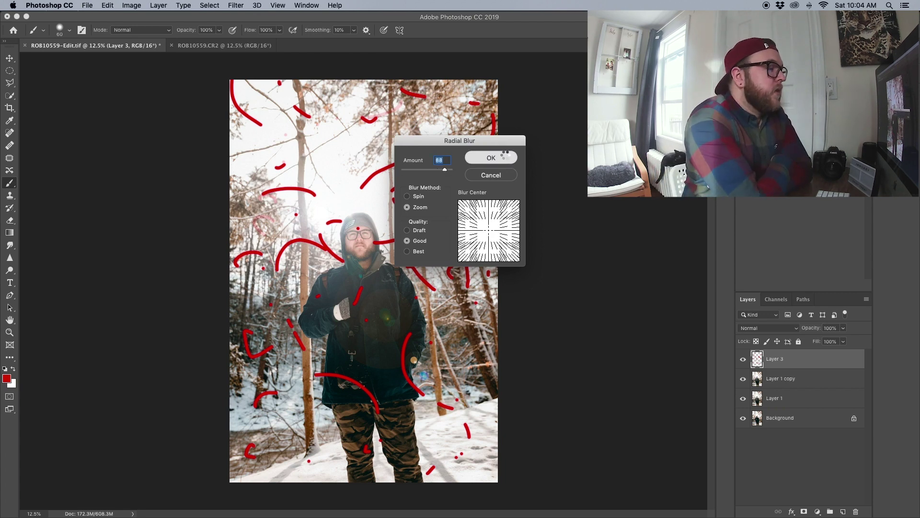
pyautogui.click(504, 158)
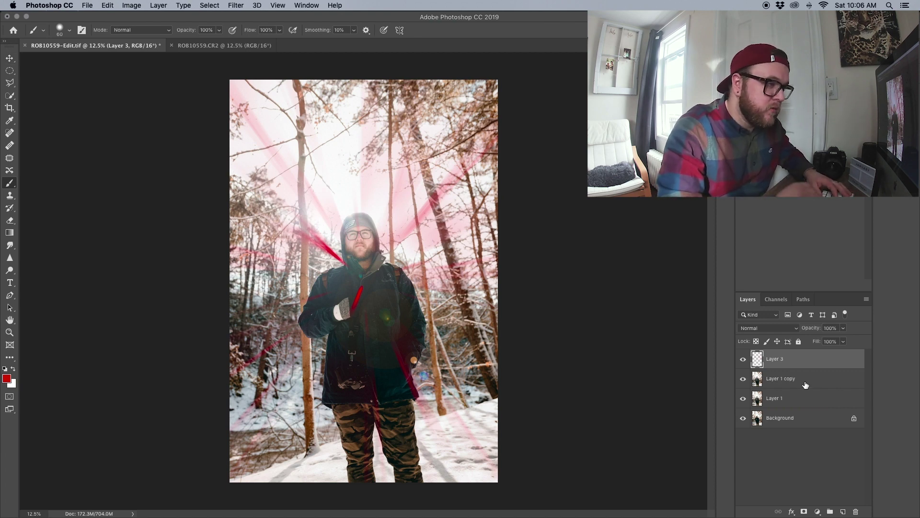
# Shift the hue of the blurred rays from red to warm orange and raise their lightness to +17.
pyautogui.press('super+u')
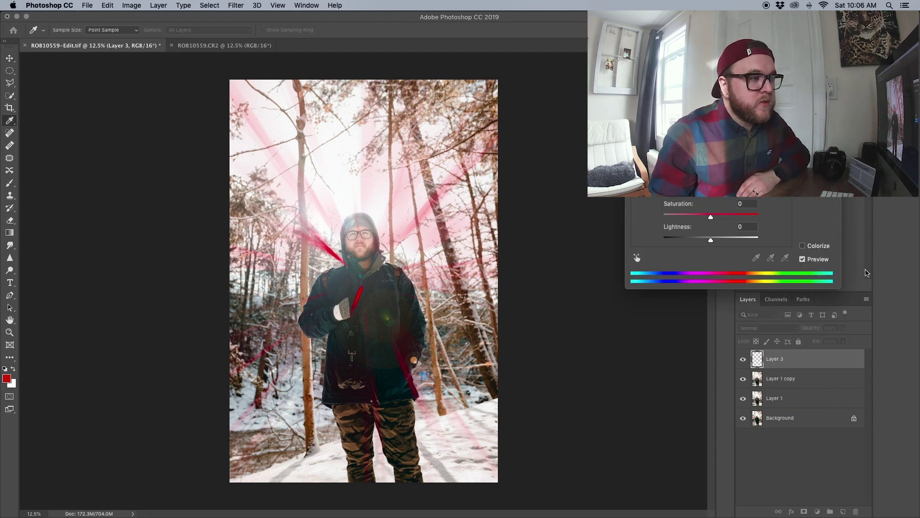
pyautogui.moveTo(713, 198); pyautogui.dragTo(731, 199)
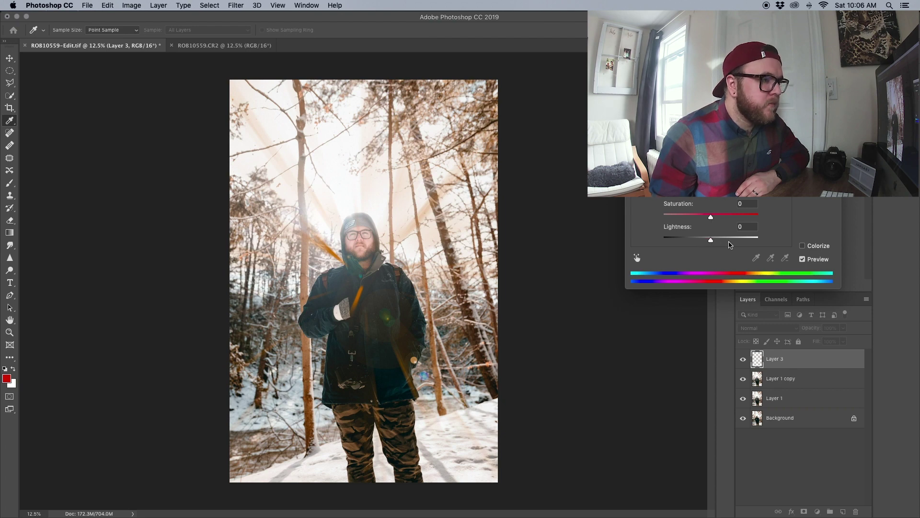
pyautogui.moveTo(717, 243); pyautogui.dragTo(723, 243)
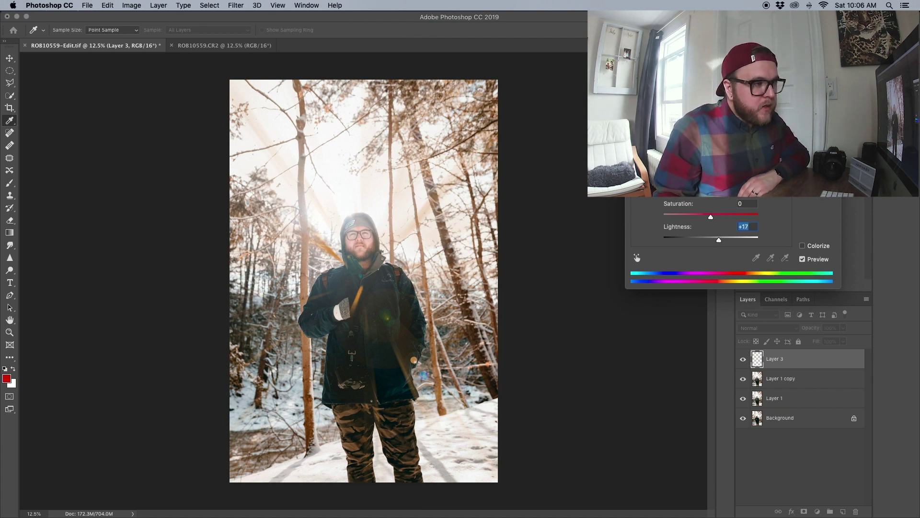
pyautogui.moveTo(731, 197); pyautogui.dragTo(730, 197)
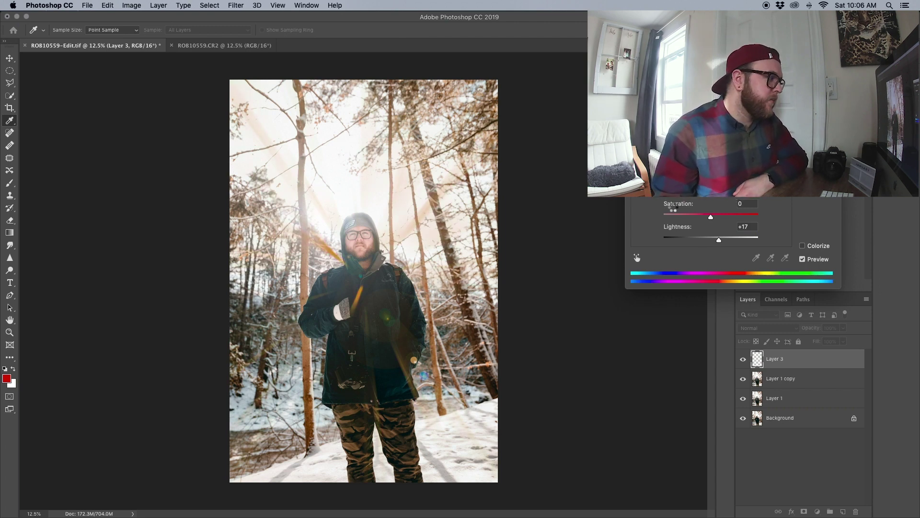
pyautogui.press('Return')
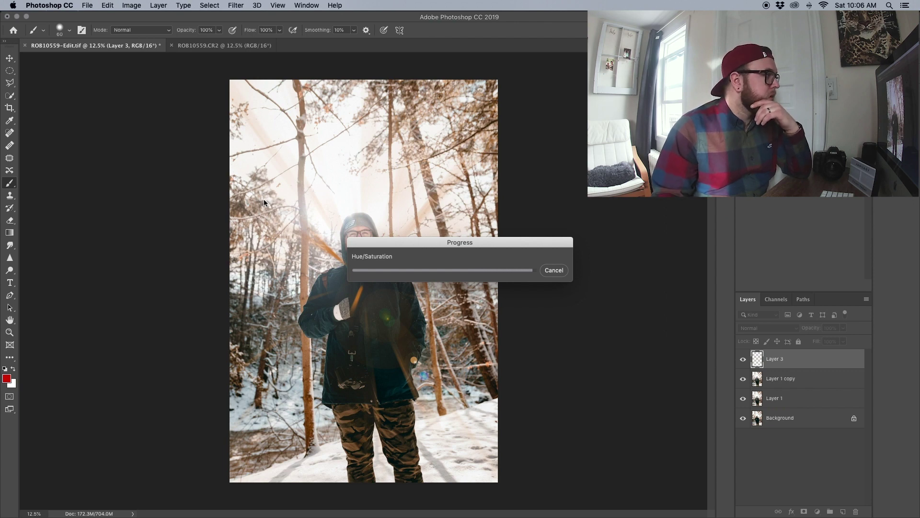
# Scale down the ray layer and reposition it so the rays radiate from the lens flare beside the man's head.
pyautogui.click(8, 59)
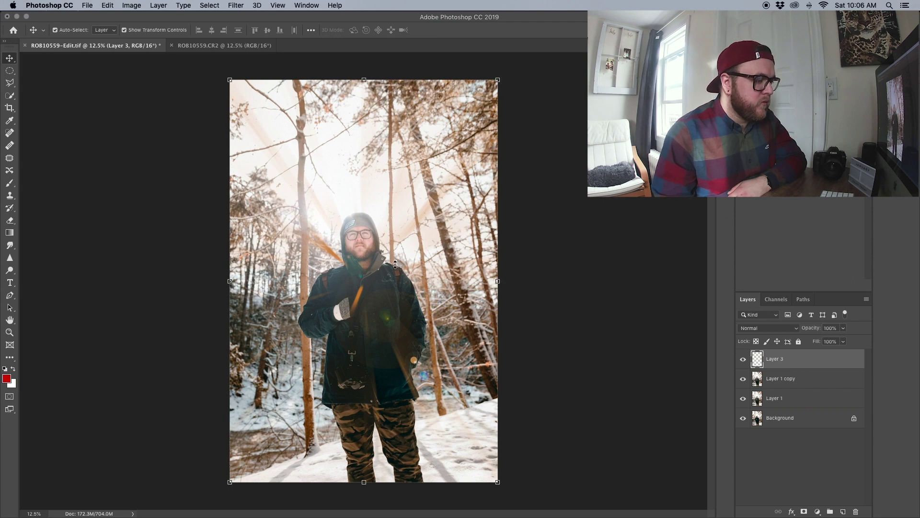
pyautogui.click(497, 482)
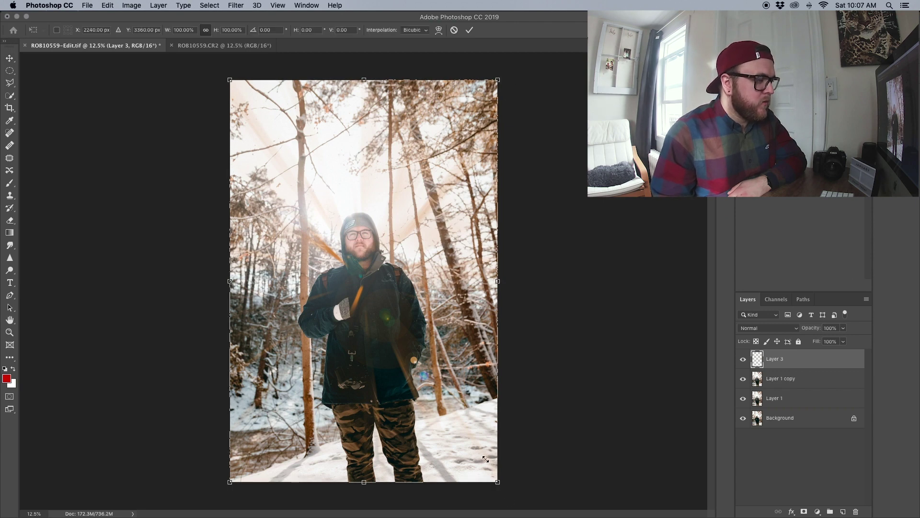
pyautogui.moveTo(454, 408); pyautogui.dragTo(404, 340)
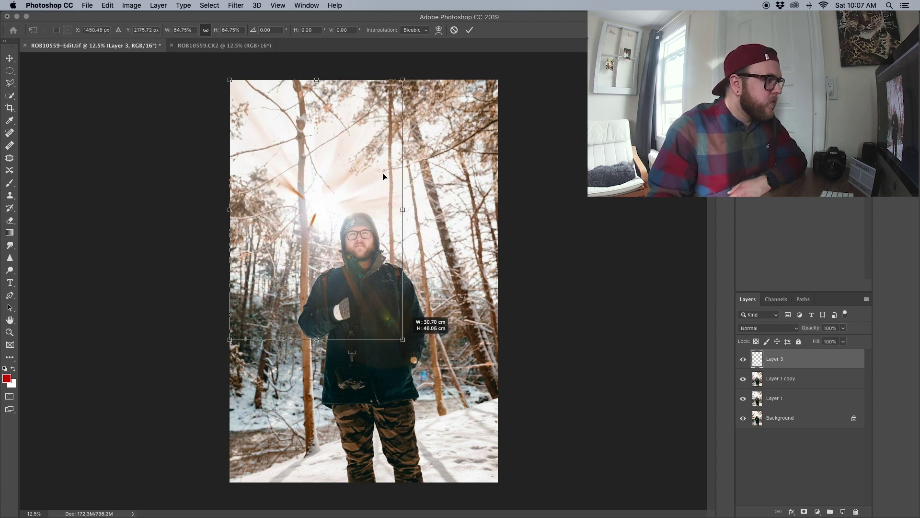
pyautogui.moveTo(316, 214); pyautogui.dragTo(321, 252)
pyautogui.moveTo(416, 115); pyautogui.dragTo(519, 332)
pyautogui.moveTo(358, 289); pyautogui.dragTo(302, 271)
pyautogui.moveTo(475, 314); pyautogui.dragTo(198, 450)
pyautogui.moveTo(298, 260); pyautogui.dragTo(312, 265)
pyautogui.press('Return')
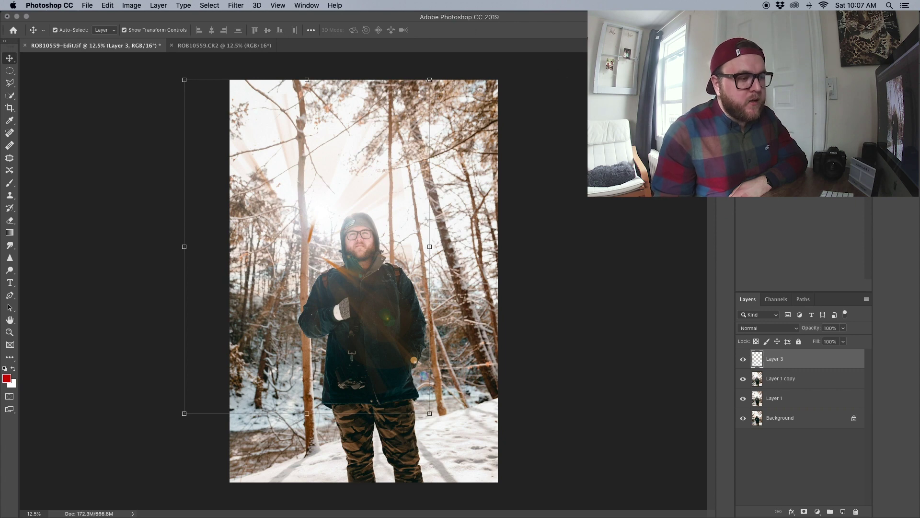
# Add a layer mask to the ray layer, Layer 3.
pyautogui.click(551, 201)
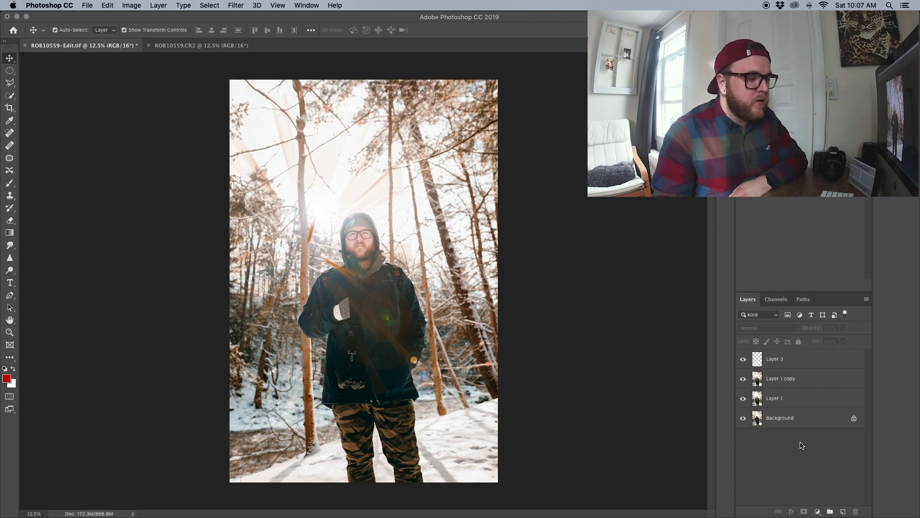
pyautogui.click(777, 358)
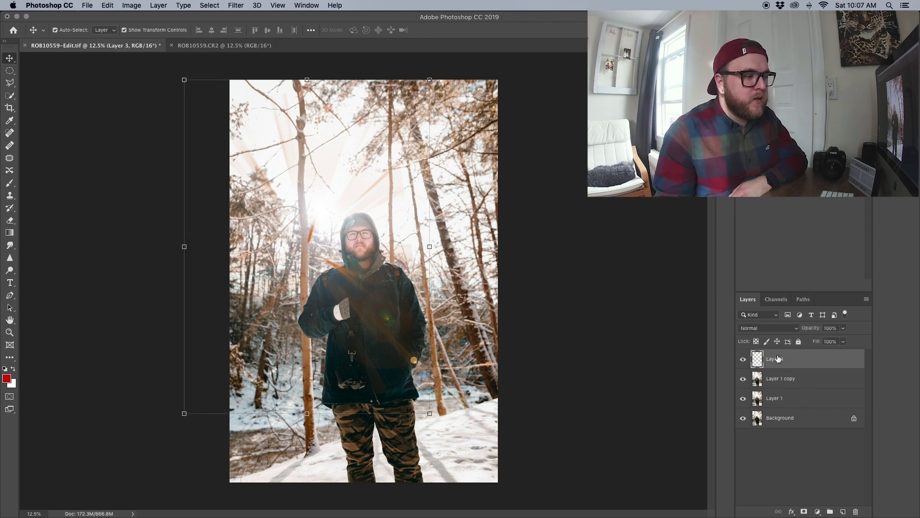
pyautogui.click(805, 512)
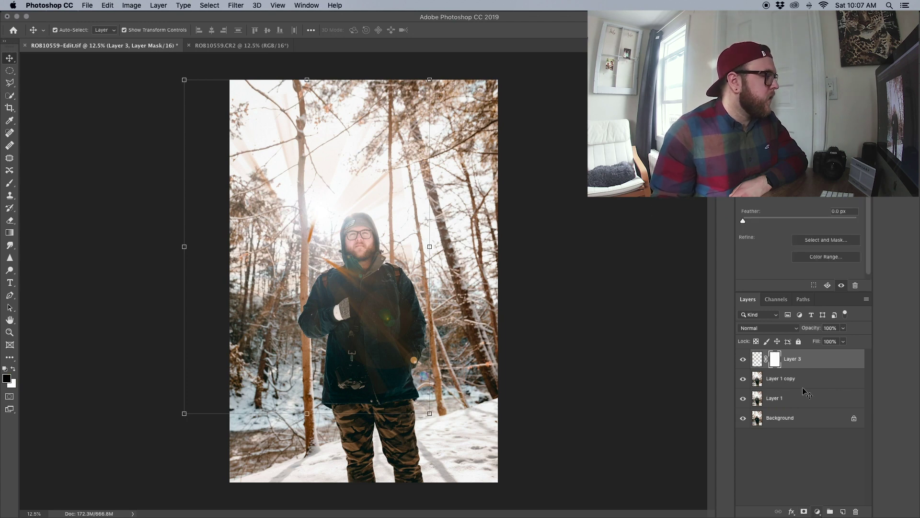
pyautogui.click(796, 476)
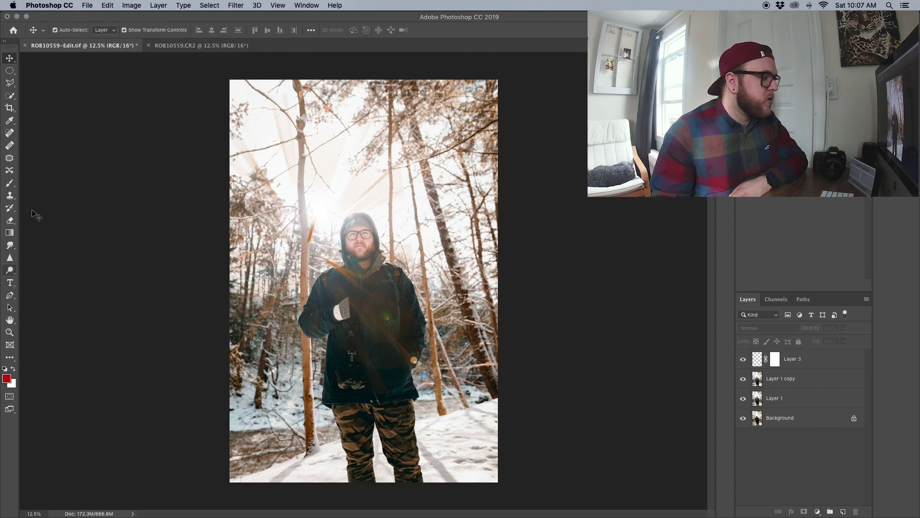
# Choose the Brush tool and set the foreground color to black.
pyautogui.click(8, 185)
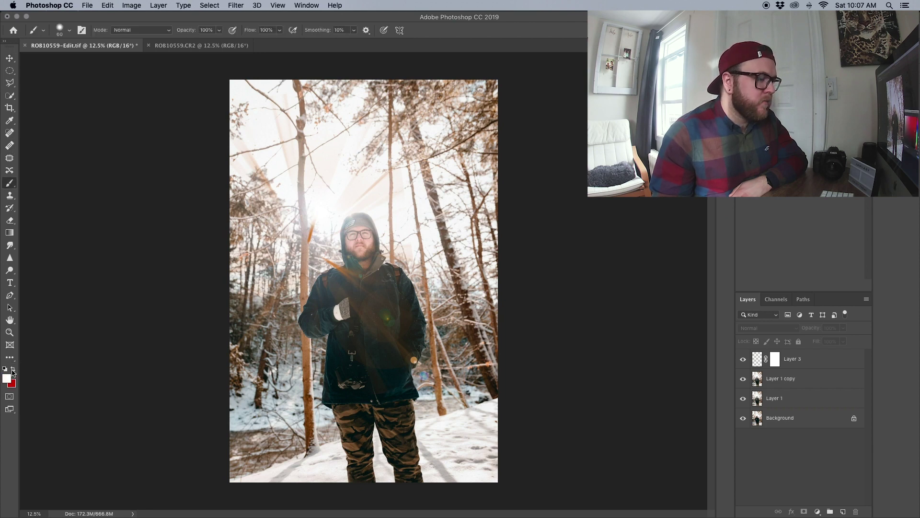
pyautogui.click(7, 382)
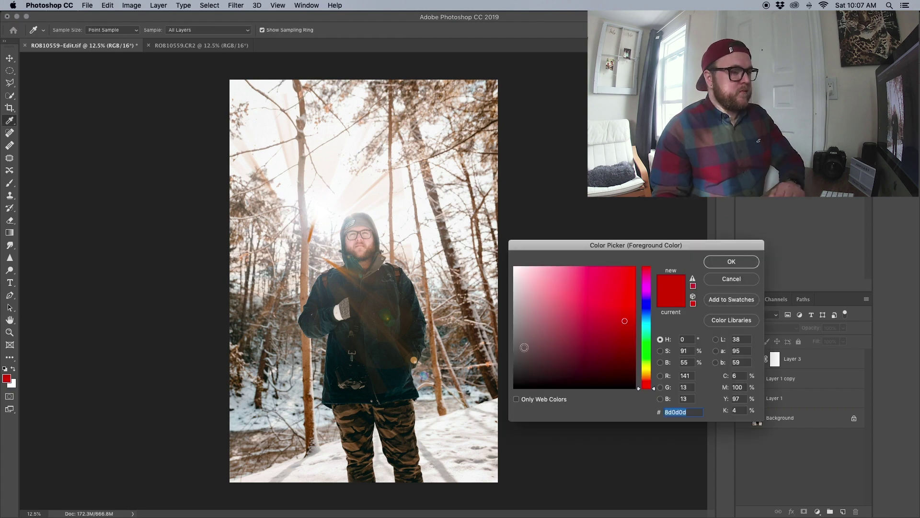
pyautogui.moveTo(525, 385); pyautogui.dragTo(505, 399)
pyautogui.click(731, 261)
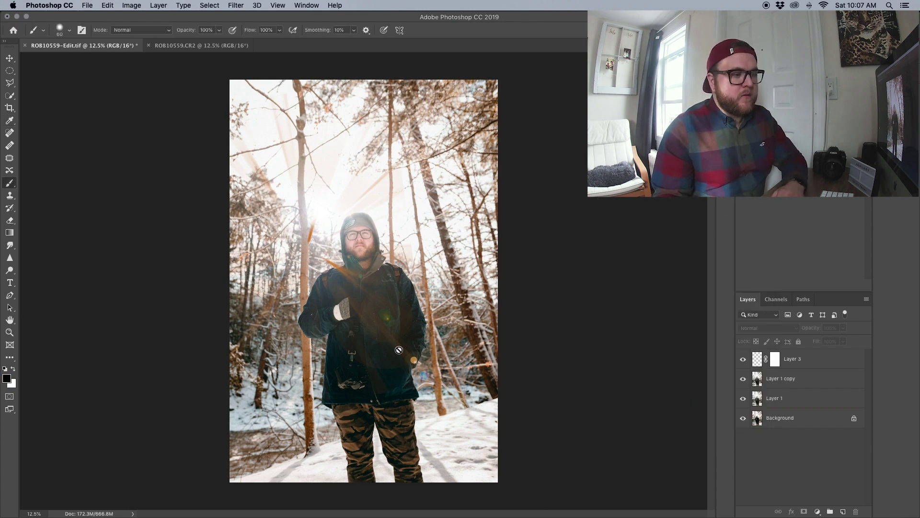
# Paint on Layer 3's mask with a size 700 brush to hide the rays across the sky and trees around the flare.
pyautogui.click(776, 361)
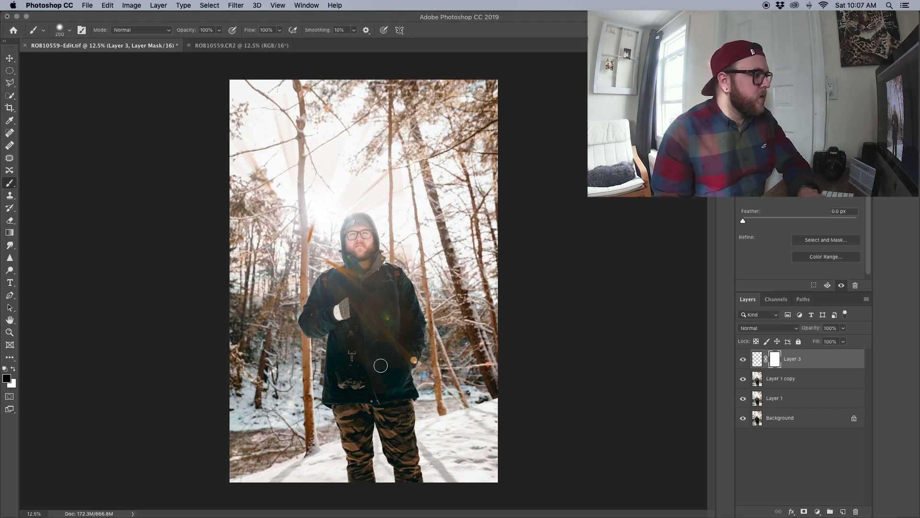
pyautogui.press(']')
pyautogui.press(']')
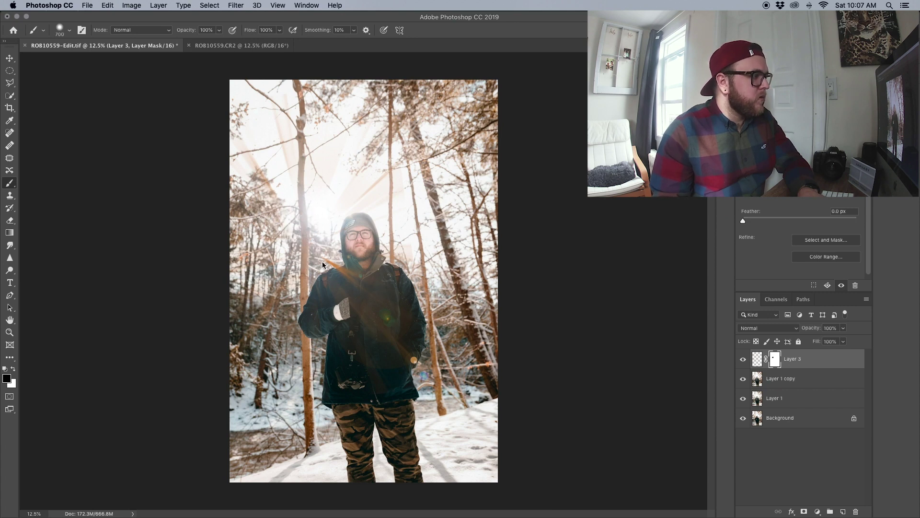
pyautogui.moveTo(296, 215)
pyautogui.mouseDown()
pyautogui.moveTo(215, 103)
pyautogui.moveTo(275, 168)
pyautogui.mouseUp()
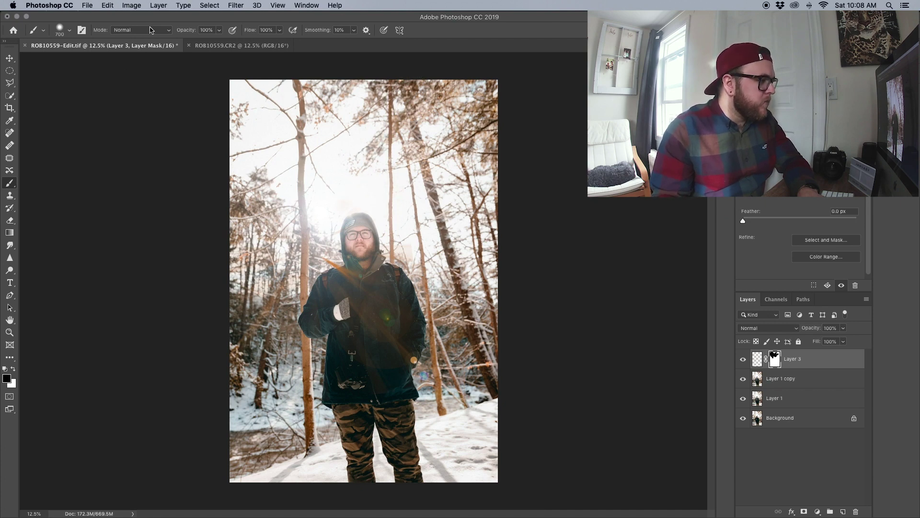
# Lower the brush opacity to 37% and partially mask the rays over the man's shoulder and face.
pyautogui.click(219, 32)
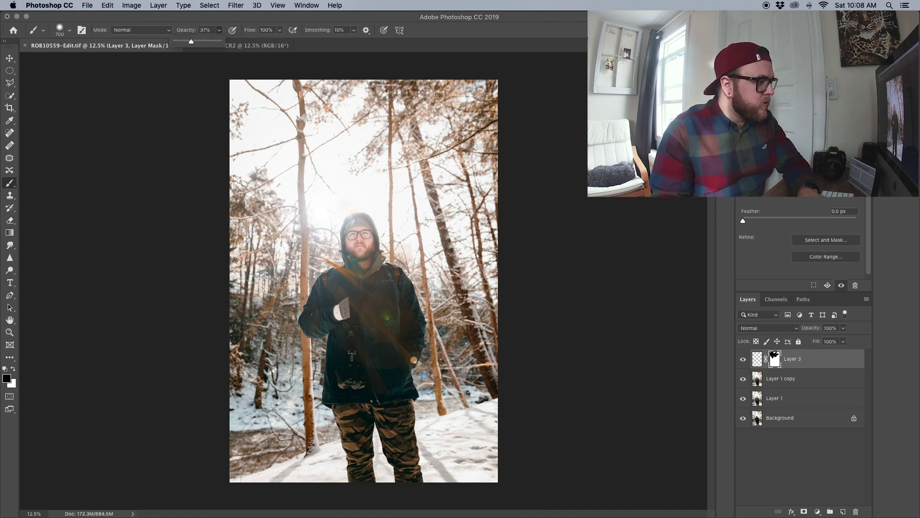
pyautogui.click(331, 263)
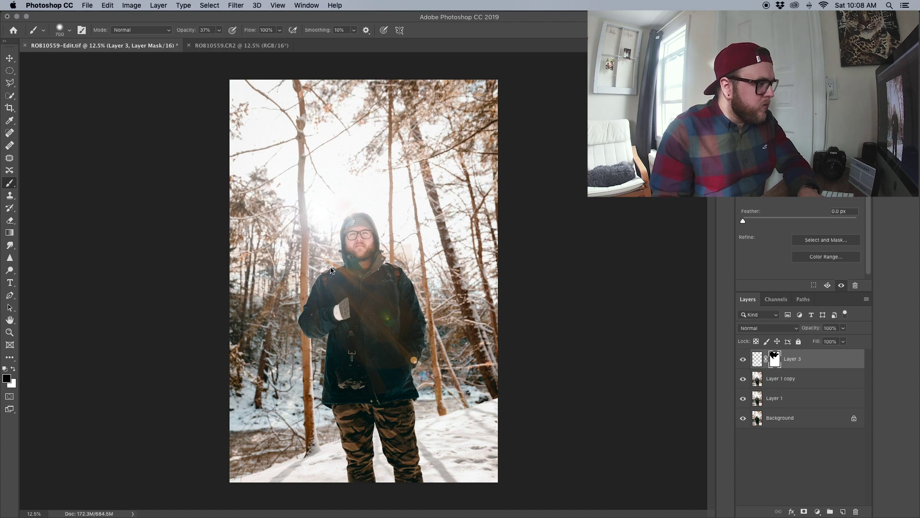
pyautogui.click(331, 266)
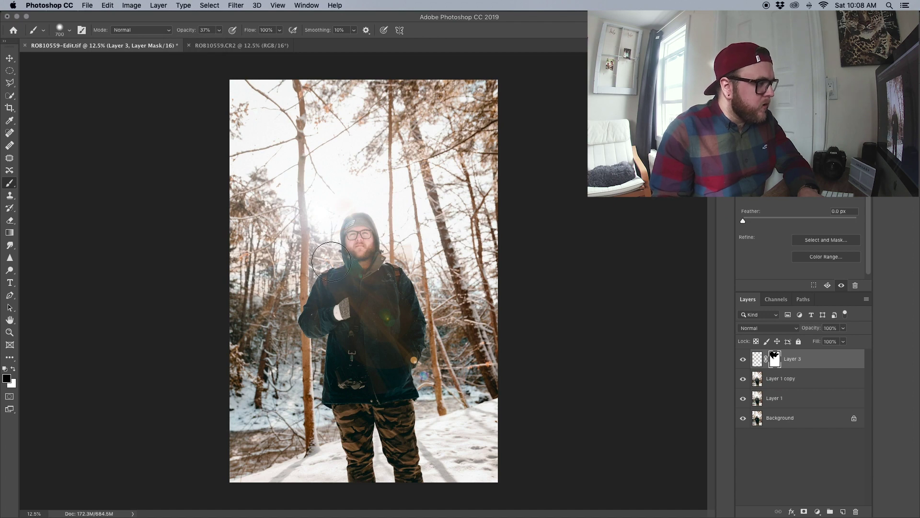
pyautogui.click(361, 243)
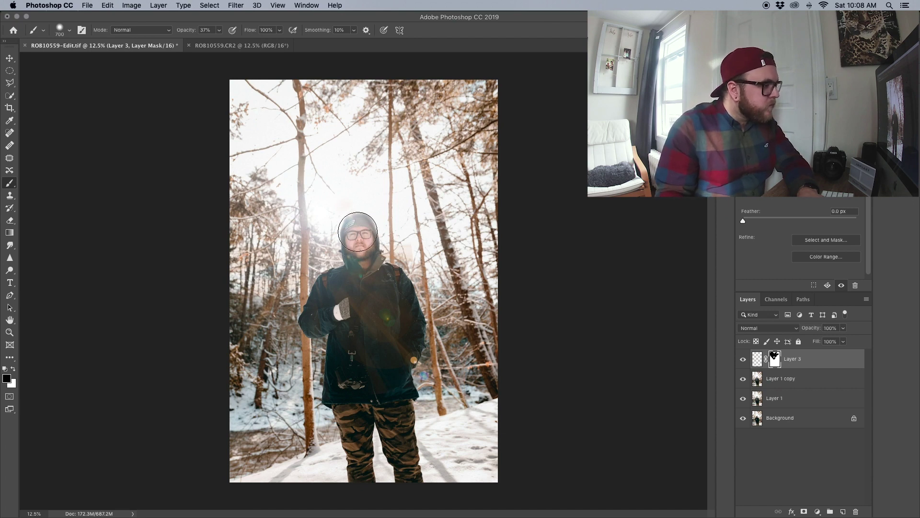
# Reduce the brush opacity to 15% and lightly mask the rays over the man's jacket.
pyautogui.click(218, 31)
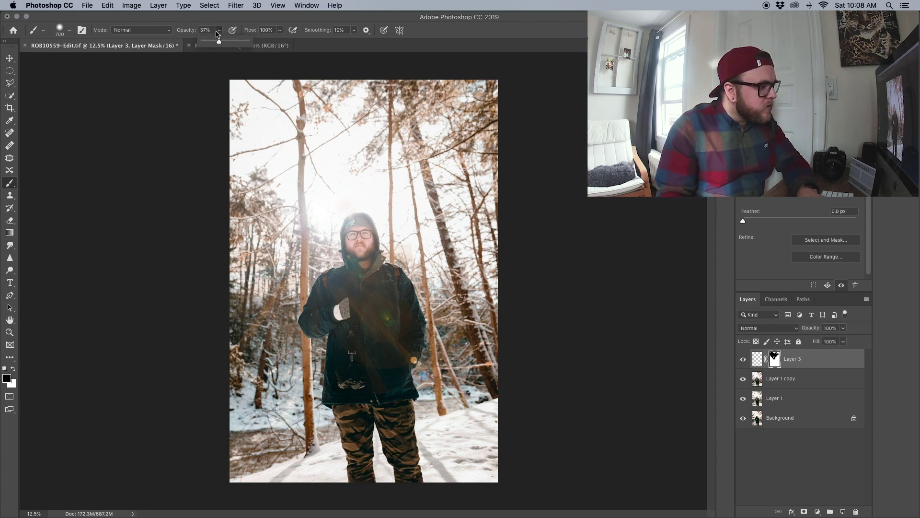
pyautogui.moveTo(210, 43); pyautogui.dragTo(209, 43)
pyautogui.click(319, 352)
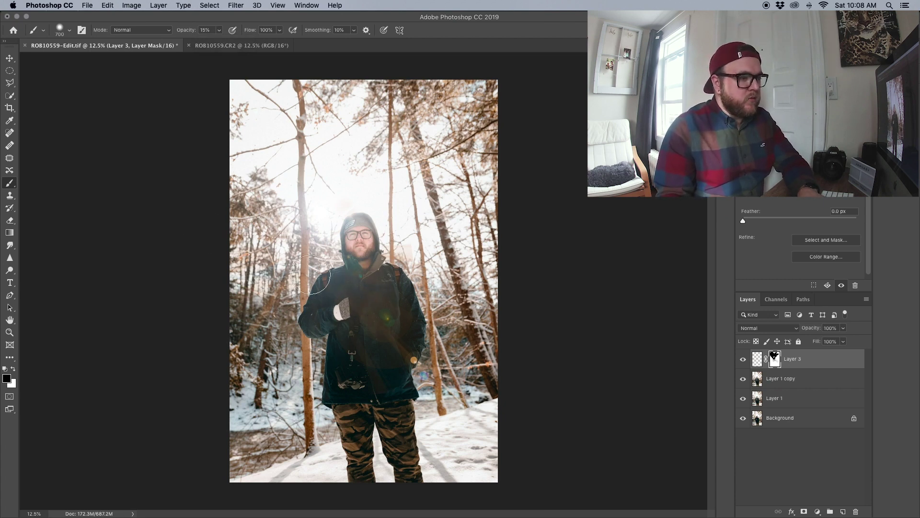
# Try adding a layer mask to Layer 1 copy and painting on it over the man's chest and hand.
pyautogui.click(778, 382)
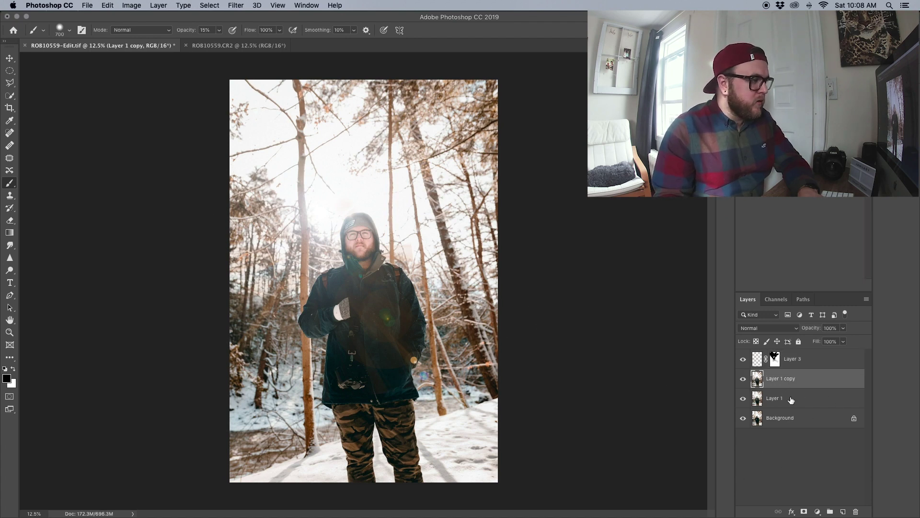
pyautogui.click(805, 511)
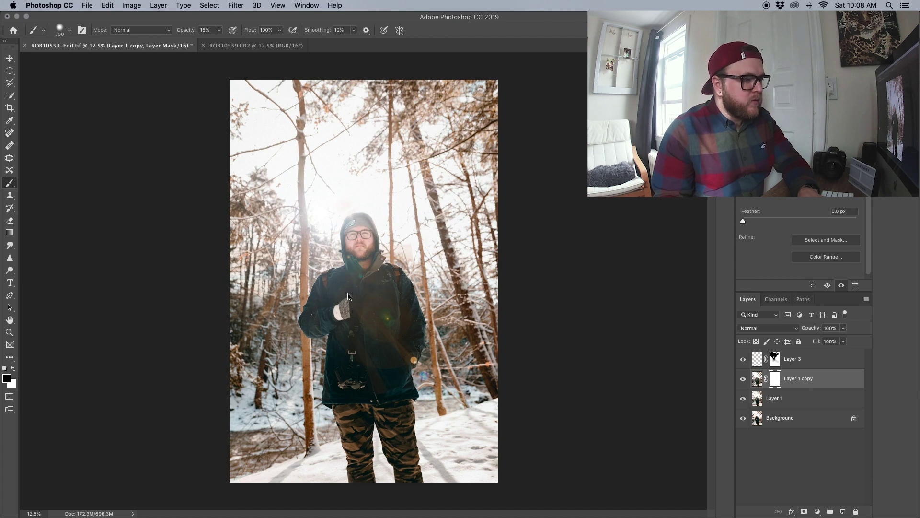
pyautogui.moveTo(348, 296)
pyautogui.mouseDown()
pyautogui.moveTo(329, 312)
pyautogui.moveTo(374, 297)
pyautogui.moveTo(382, 304)
pyautogui.moveTo(370, 310)
pyautogui.moveTo(380, 307)
pyautogui.moveTo(361, 299)
pyautogui.moveTo(355, 278)
pyautogui.moveTo(342, 312)
pyautogui.mouseUp()
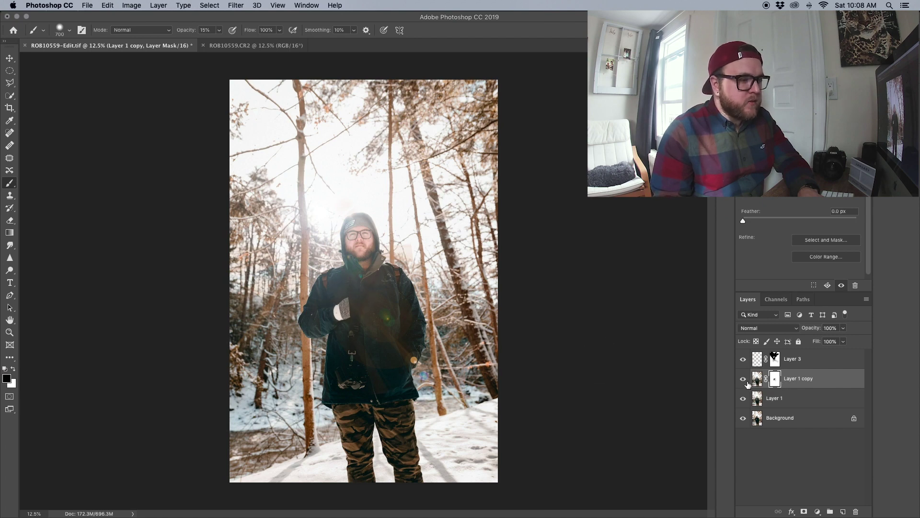
# Delete Layer 1 copy together with its mask.
pyautogui.moveTo(747, 383); pyautogui.dragTo(854, 513)
pyautogui.moveTo(832, 463); pyautogui.dragTo(856, 511)
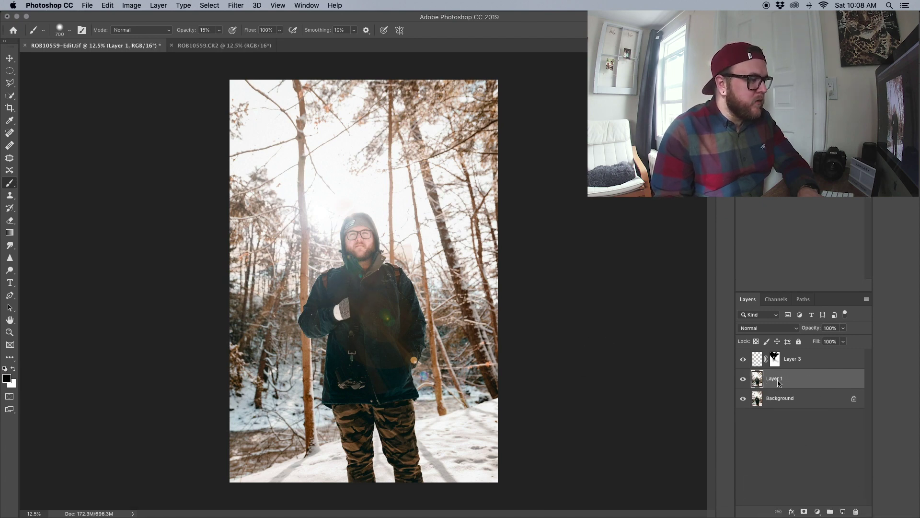
# Add a layer mask to Layer 1 and paint faintly over the man's upper chest and collar to reduce the lens flare.
pyautogui.click(805, 512)
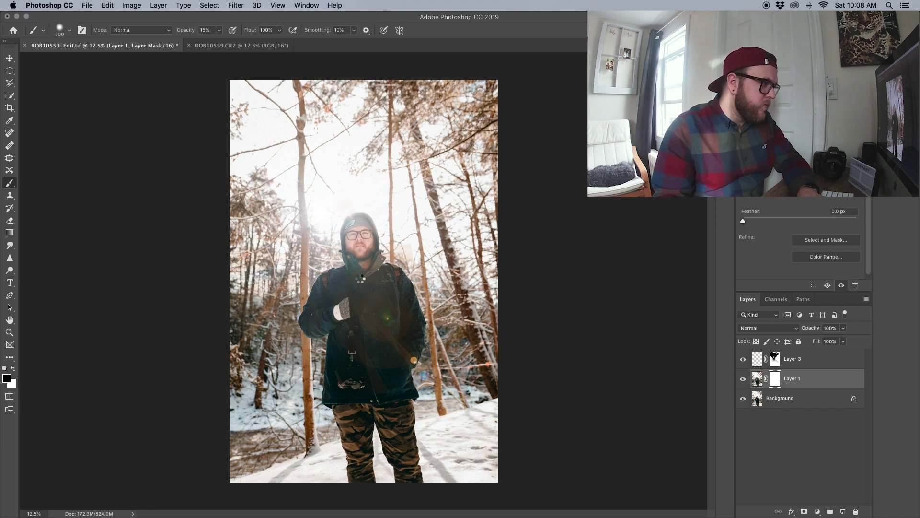
pyautogui.moveTo(368, 271)
pyautogui.mouseDown()
pyautogui.moveTo(364, 233)
pyautogui.moveTo(358, 261)
pyautogui.mouseUp()
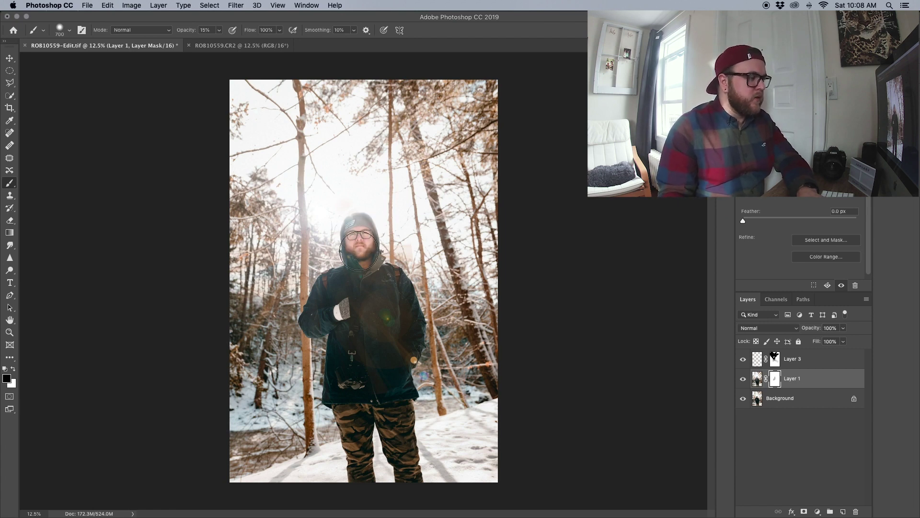